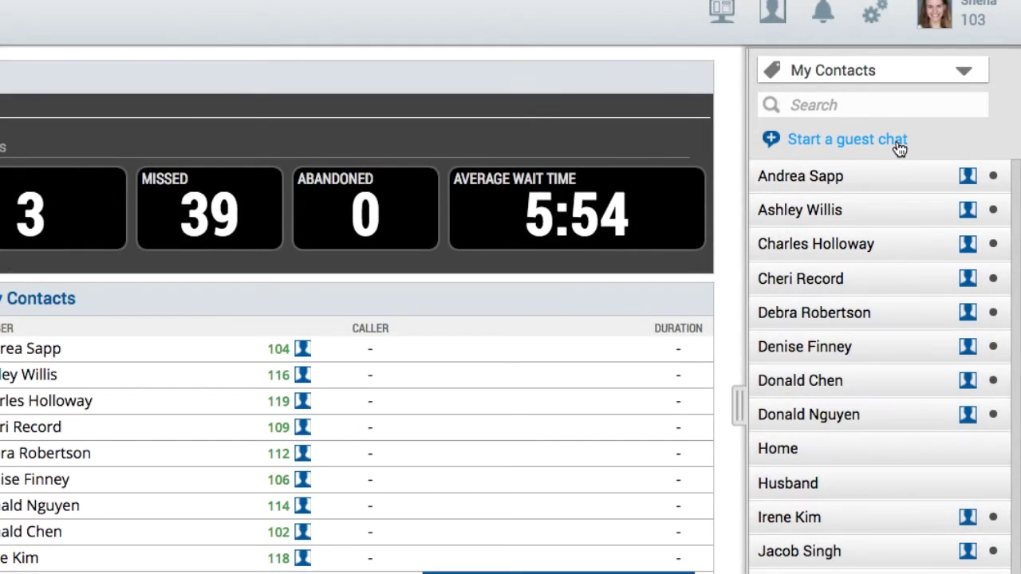
click(898, 143)
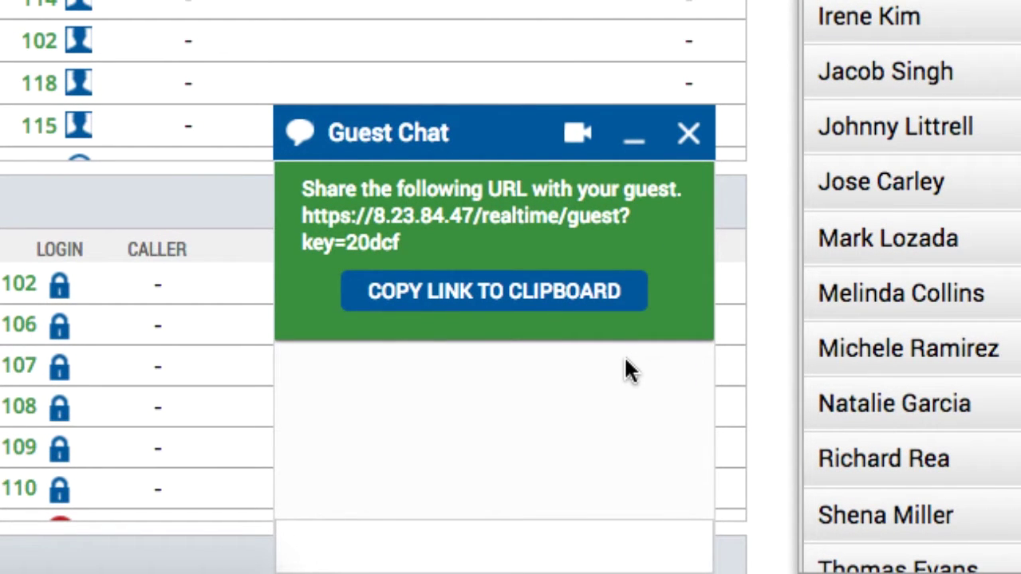
drag(408, 244, 297, 223)
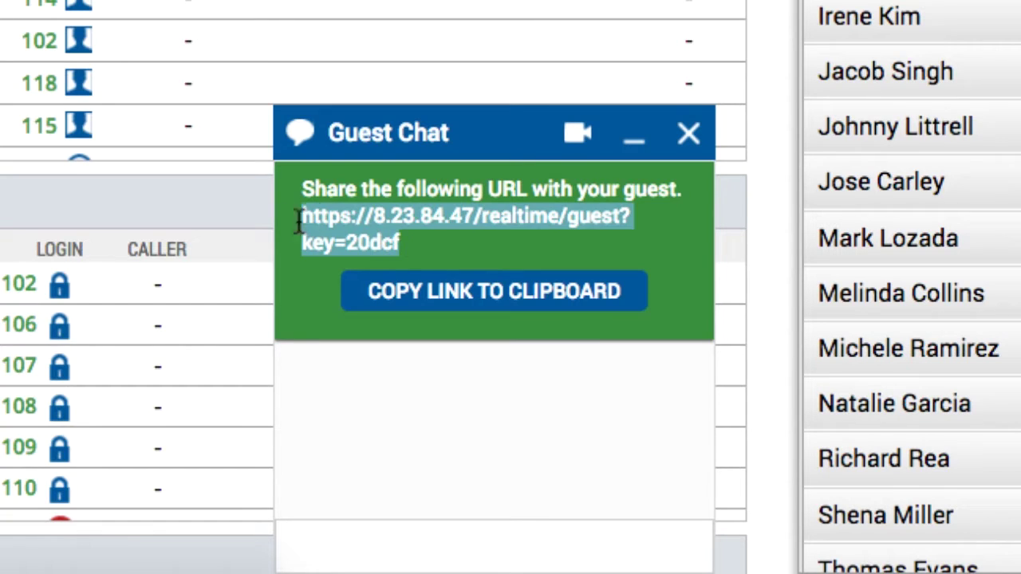
click(482, 244)
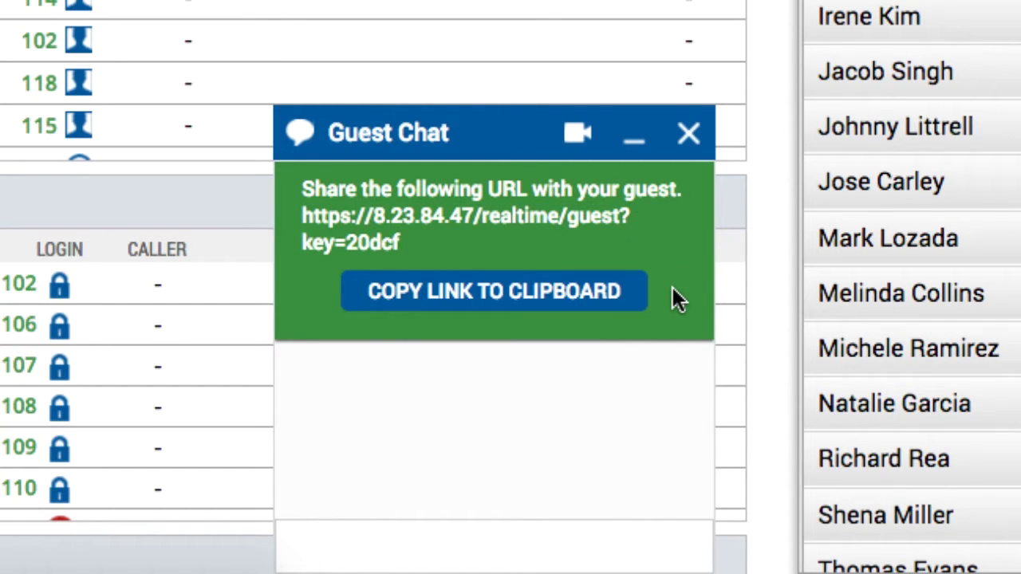
click(564, 294)
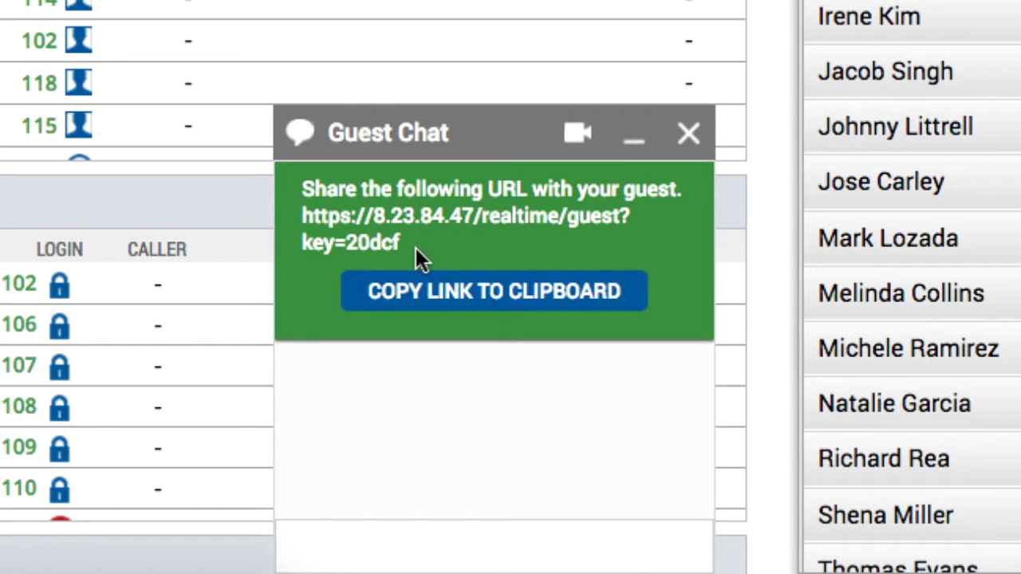
drag(410, 242, 349, 245)
click(690, 283)
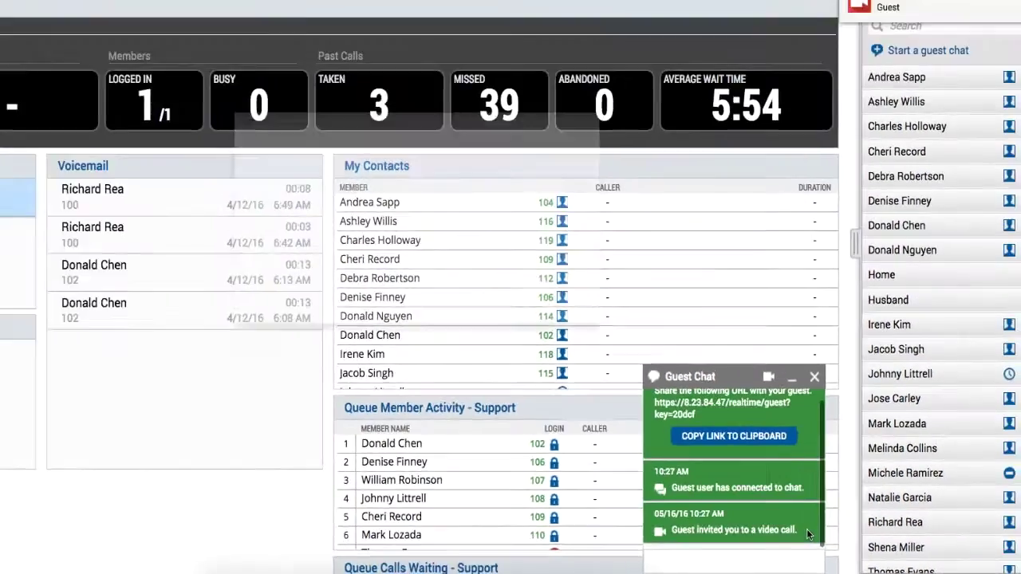
- Accept the guest's video call invitation and allow the browser microphone access
click(674, 488)
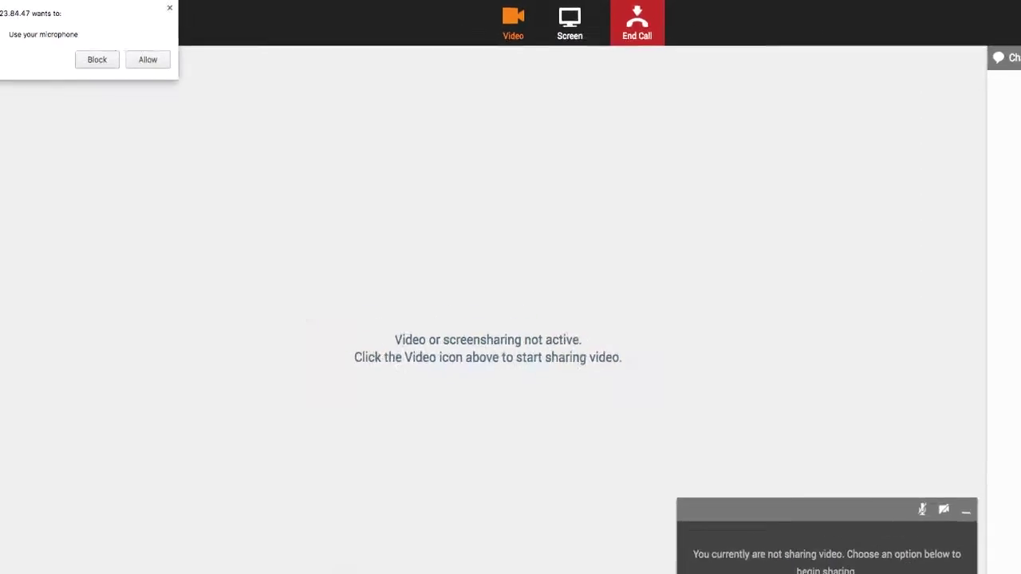
click(481, 180)
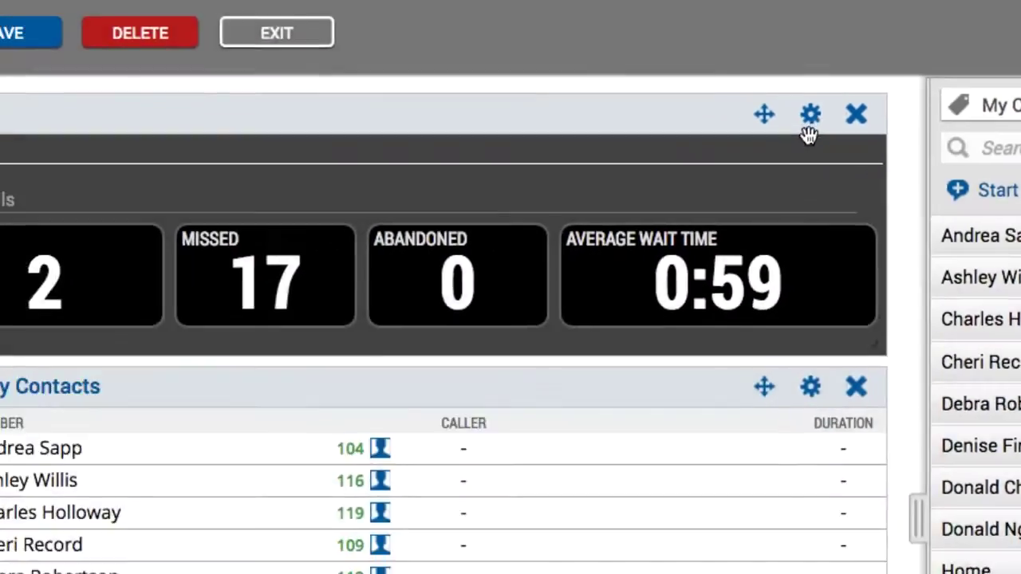
- Give the wallboard a 30-second waiting threshold with notification when passed, and save
click(808, 128)
click(300, 400)
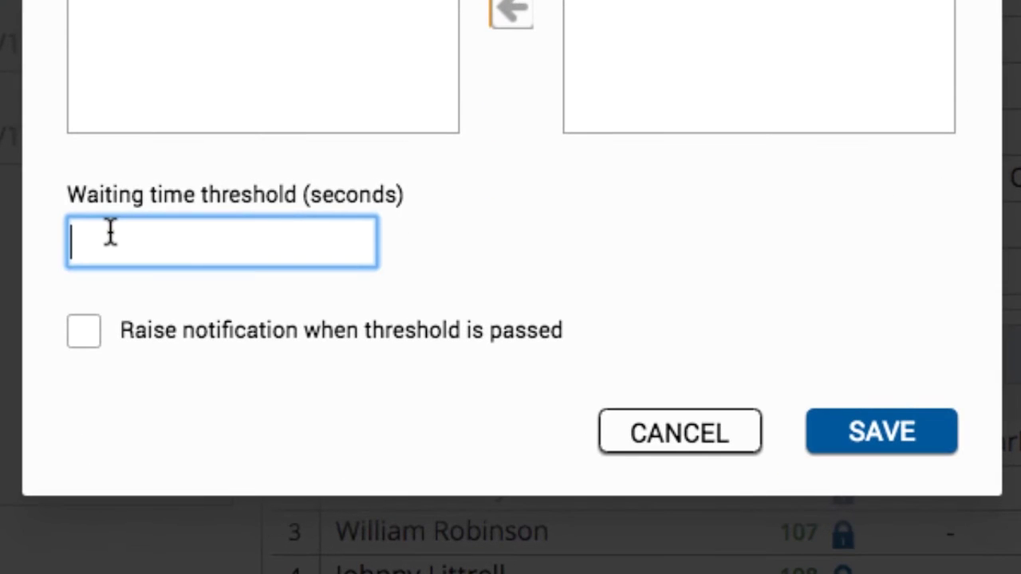
text(30)
click(83, 339)
click(907, 449)
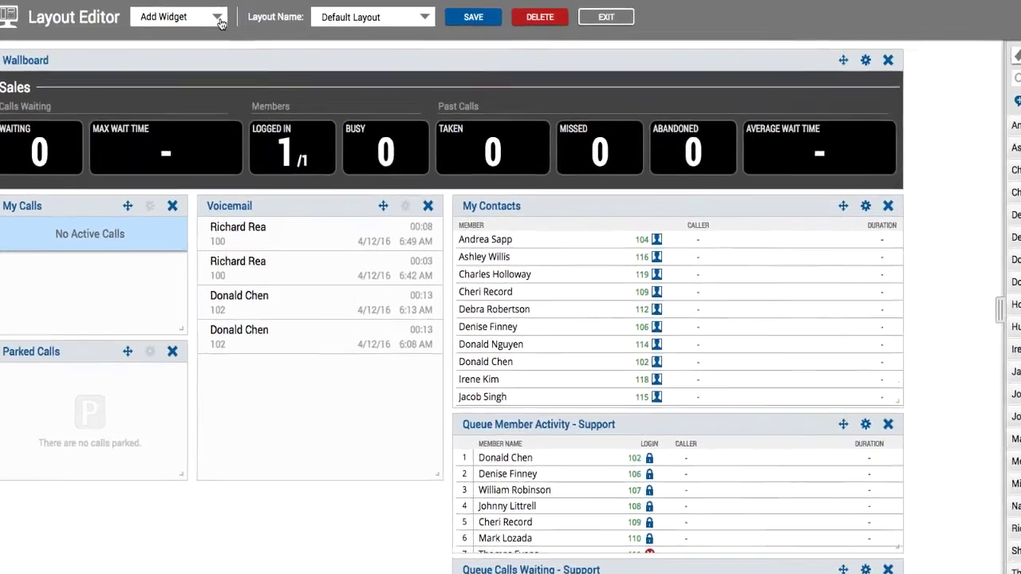
- Add a Queues Wallboard widget to the switchboard layout
click(220, 22)
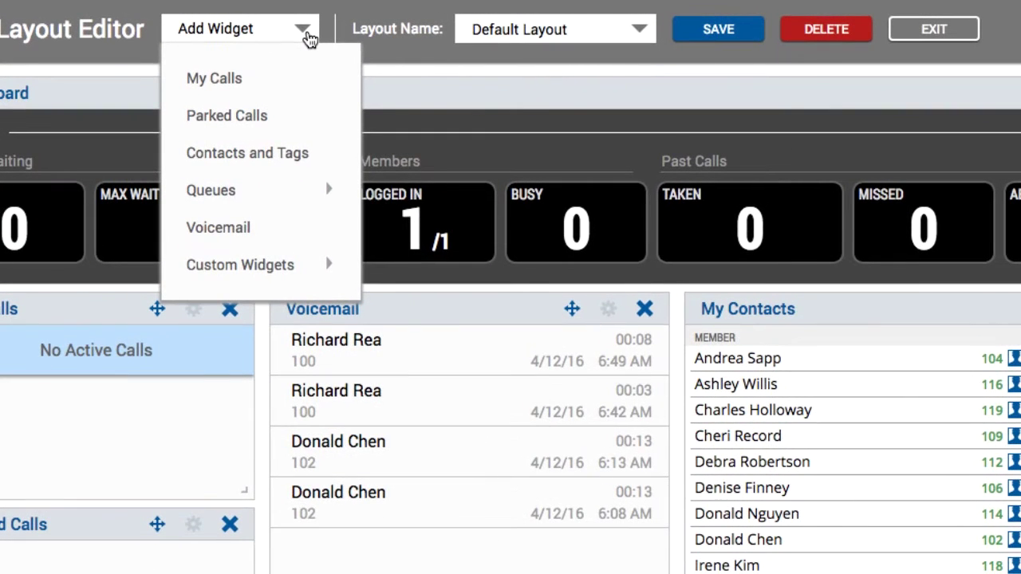
mouse_move(306, 192)
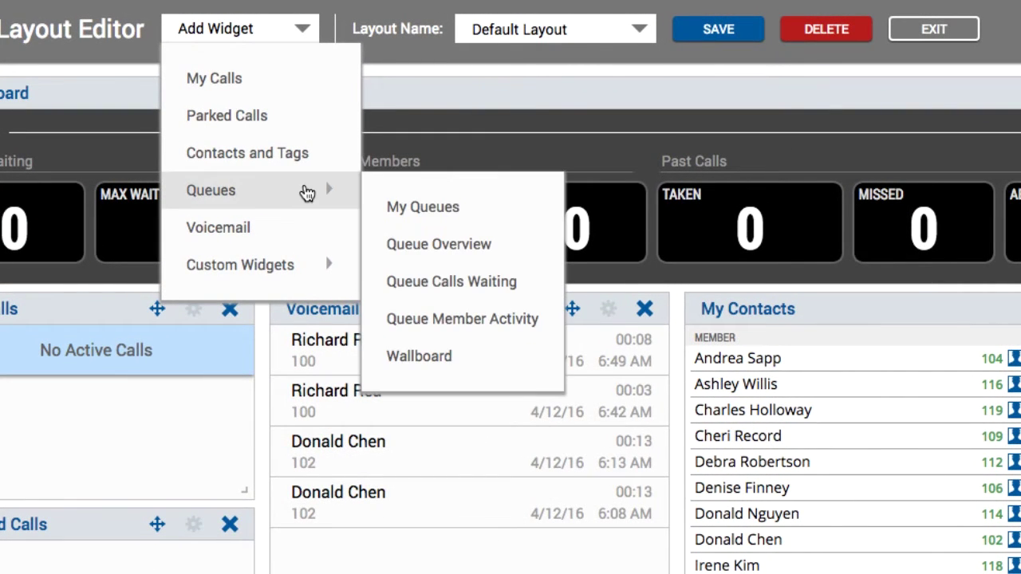
click(490, 365)
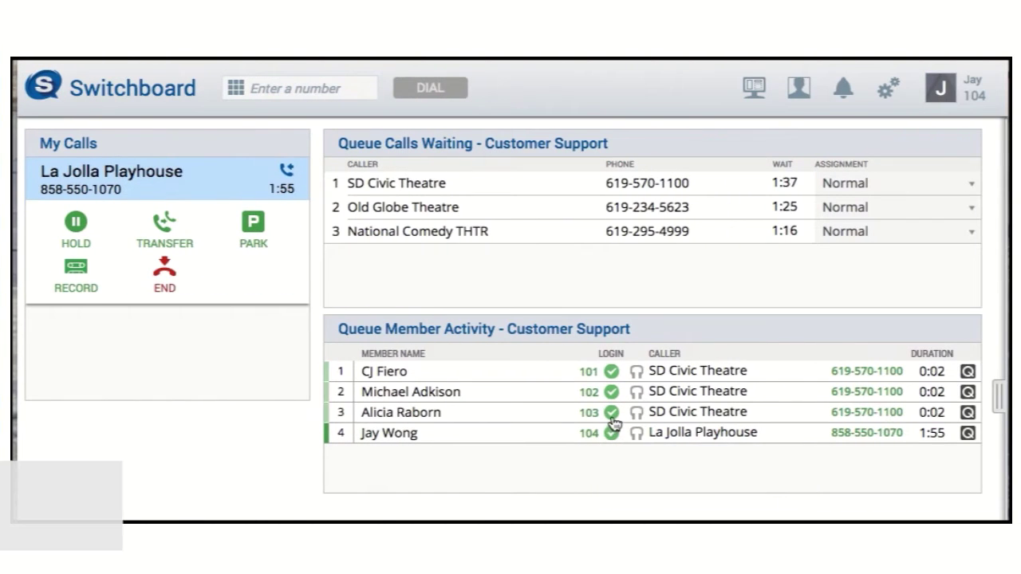
- Log the third member out of Customer Support and move the National Comedy THTR call to the top
click(612, 424)
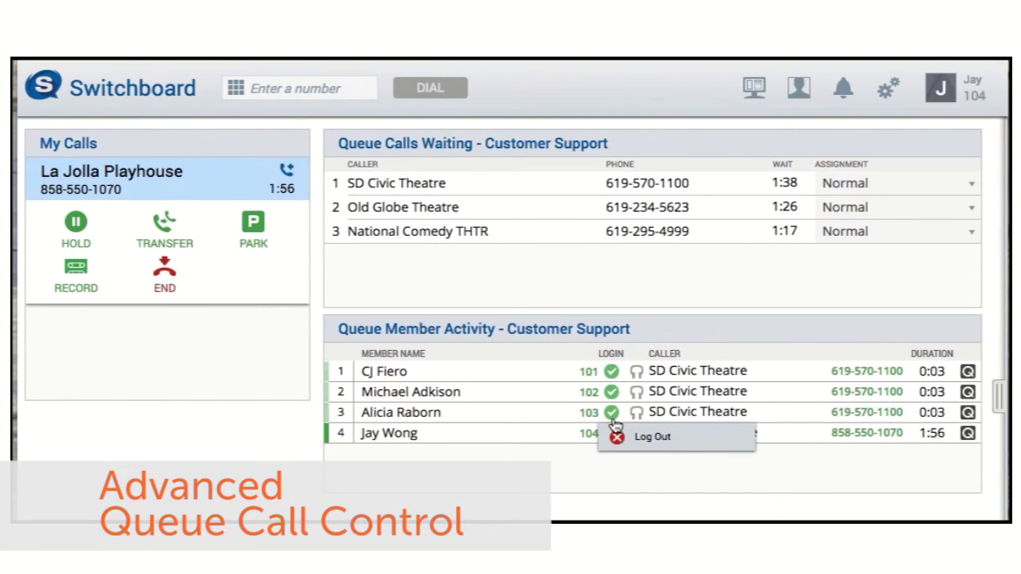
click(618, 432)
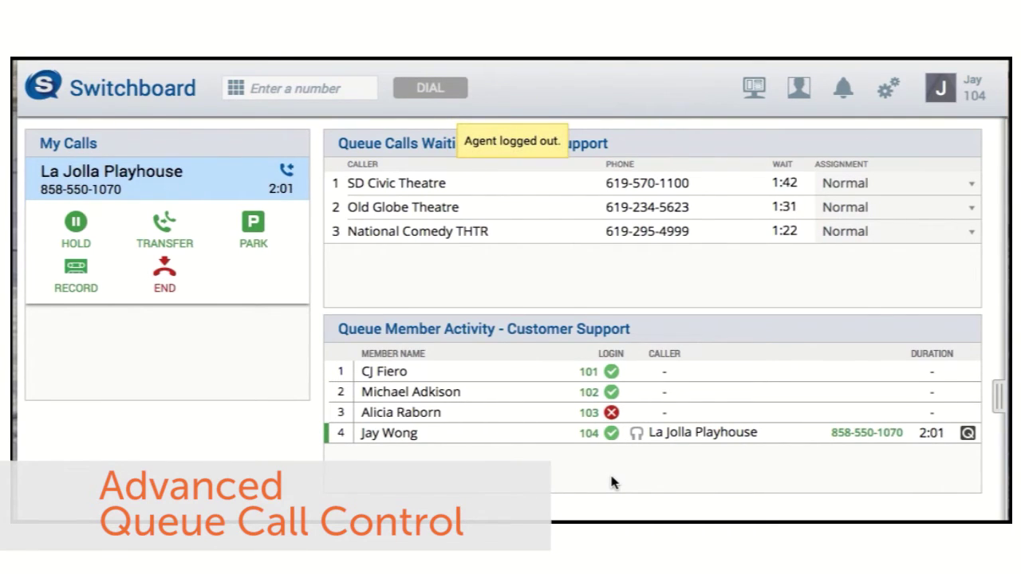
click(840, 237)
click(810, 298)
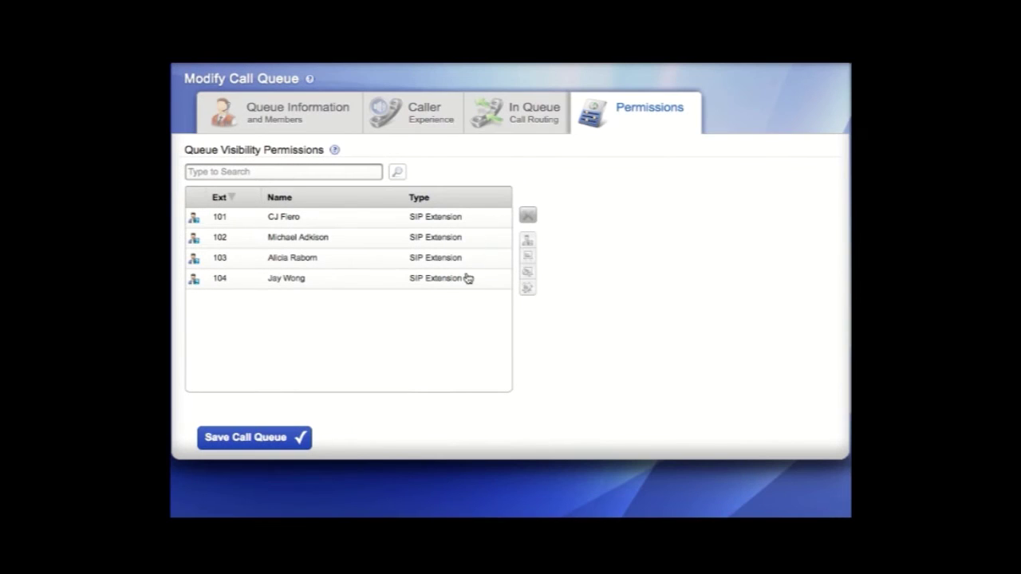
- Give extension 104 call control on the Permissions tab and save the call queue
click(468, 285)
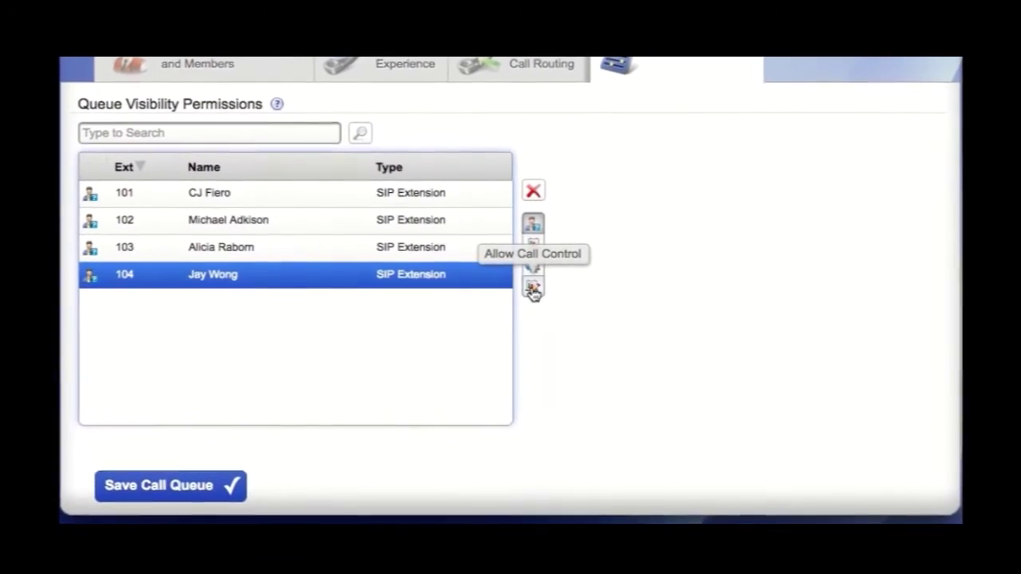
click(532, 290)
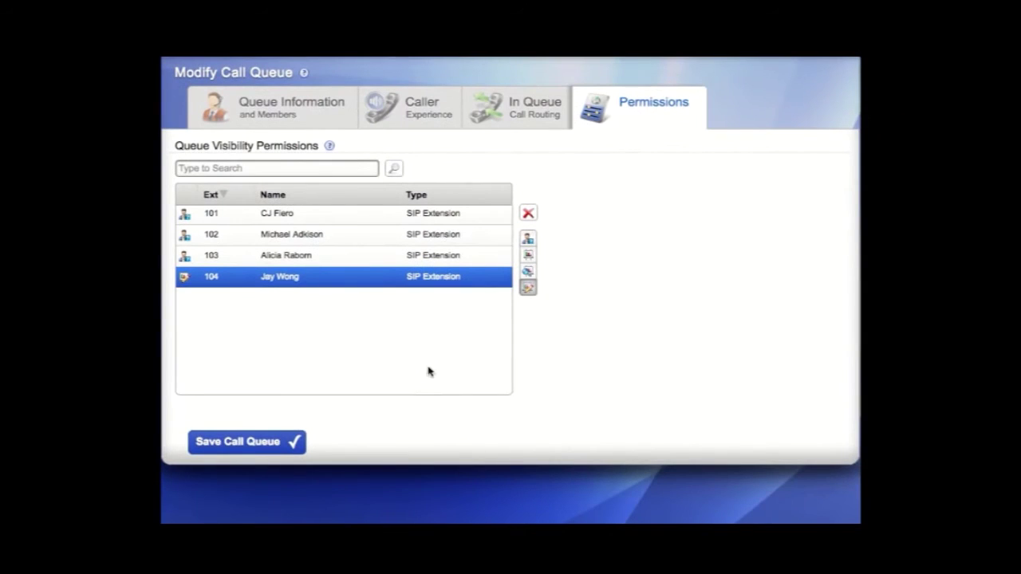
click(274, 441)
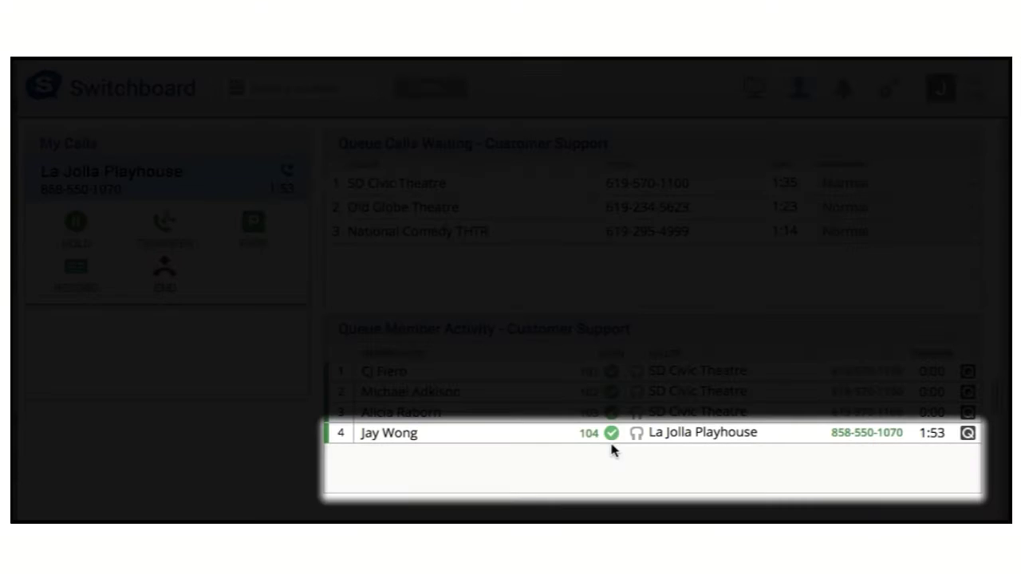
- Log the third member out of the Customer Support queue
click(612, 437)
click(611, 437)
click(615, 428)
click(619, 439)
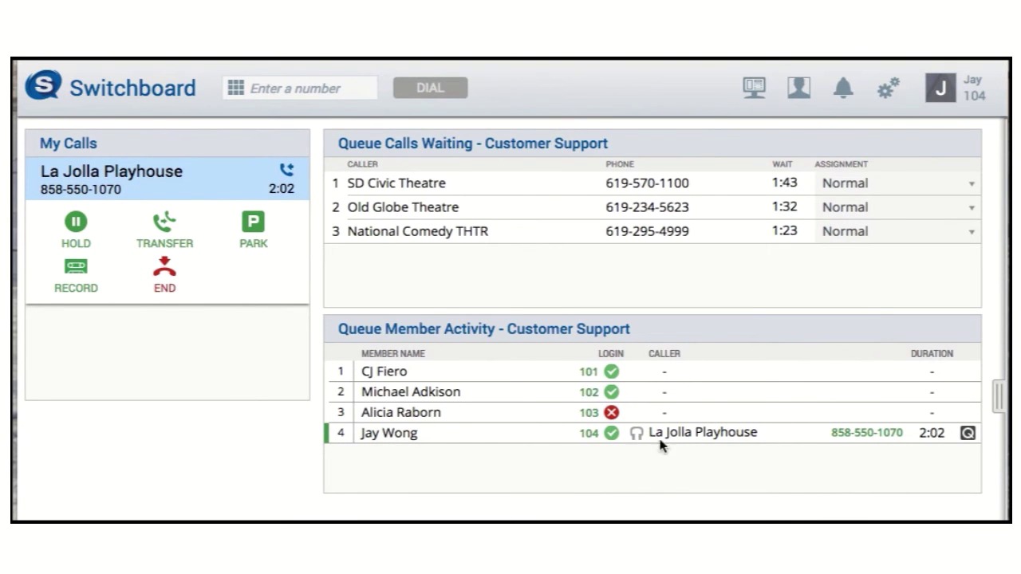
- Move the National Comedy THTR call to the top as Priority
click(837, 237)
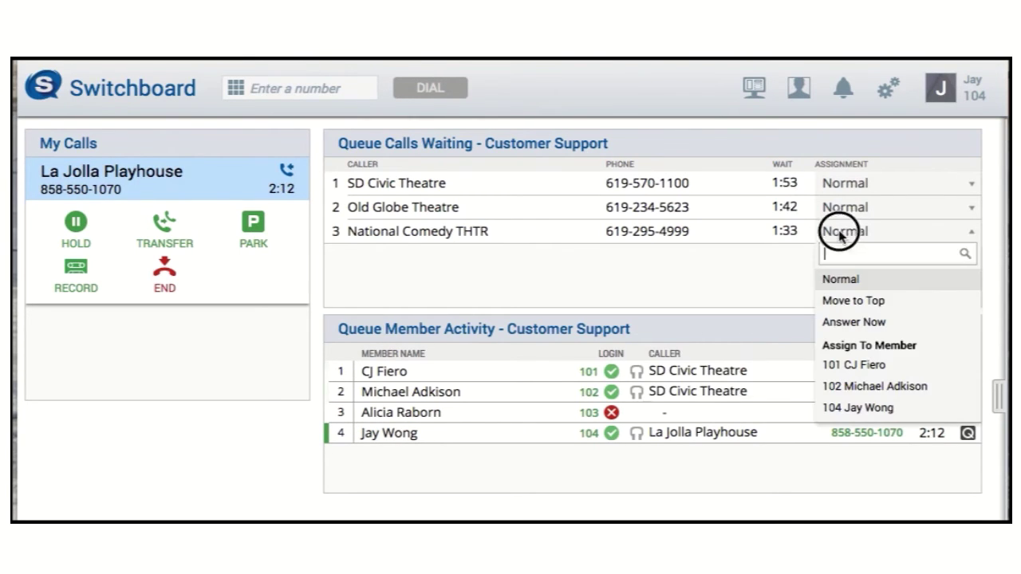
click(872, 304)
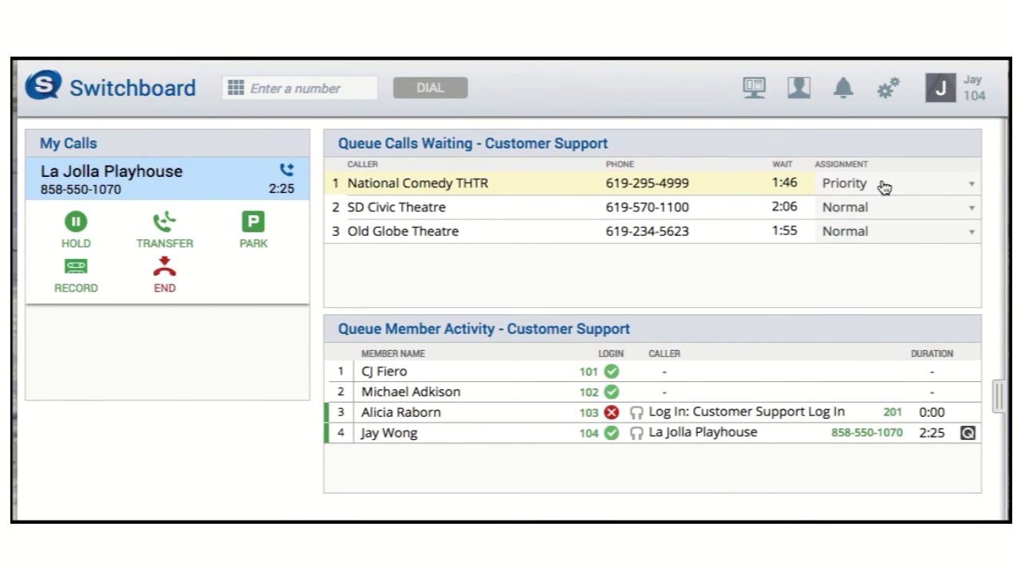
click(851, 233)
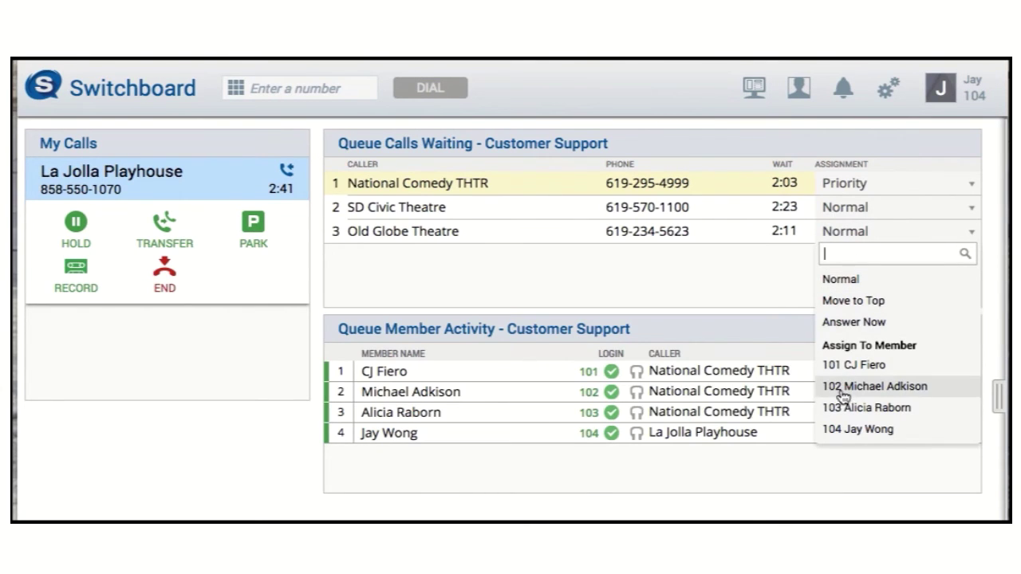
- Assign Old Globe Theatre to 103, then reset National Comedy THTR and Old Globe Theatre to Normal
click(841, 410)
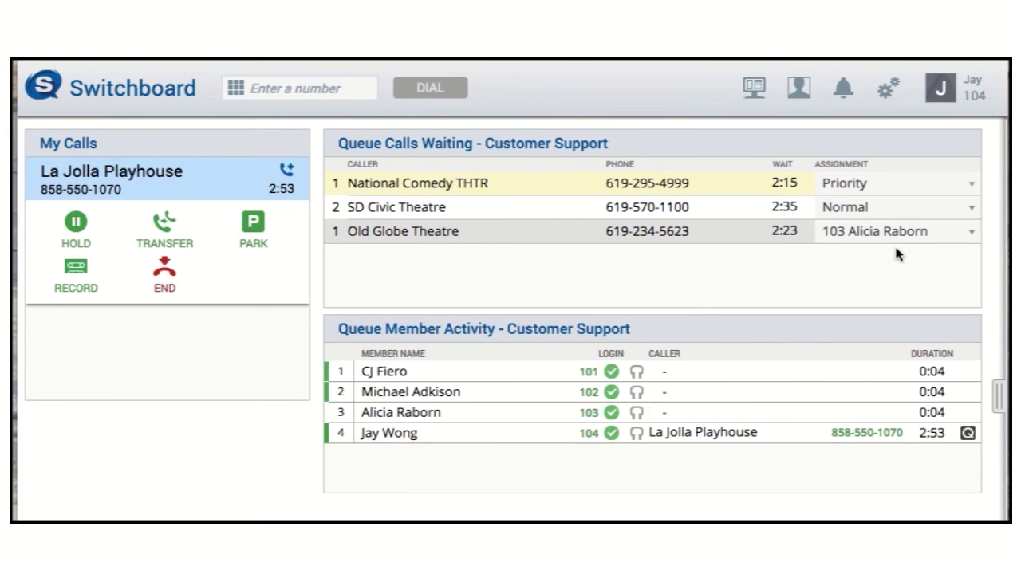
click(847, 186)
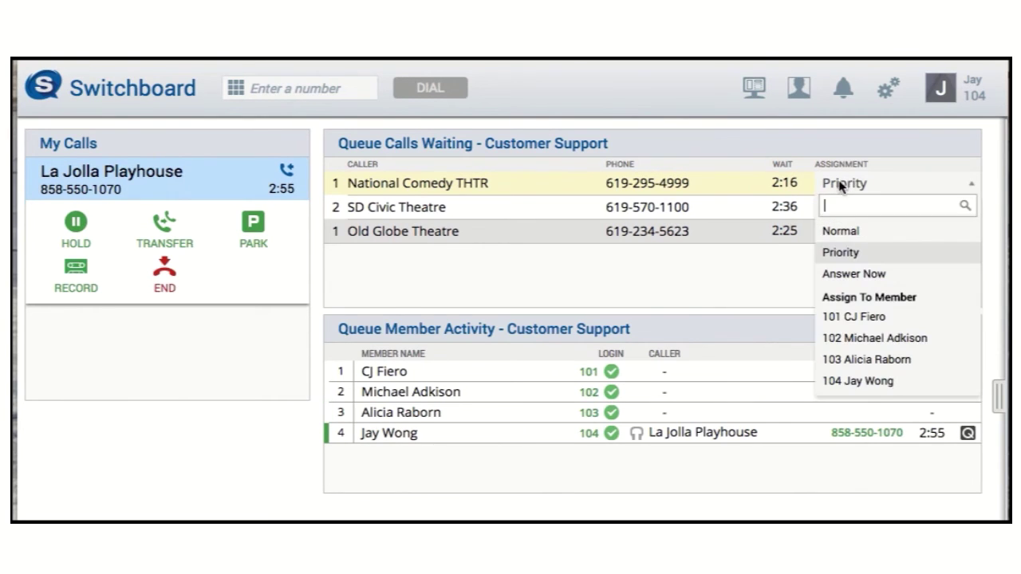
click(839, 236)
click(839, 236)
click(836, 275)
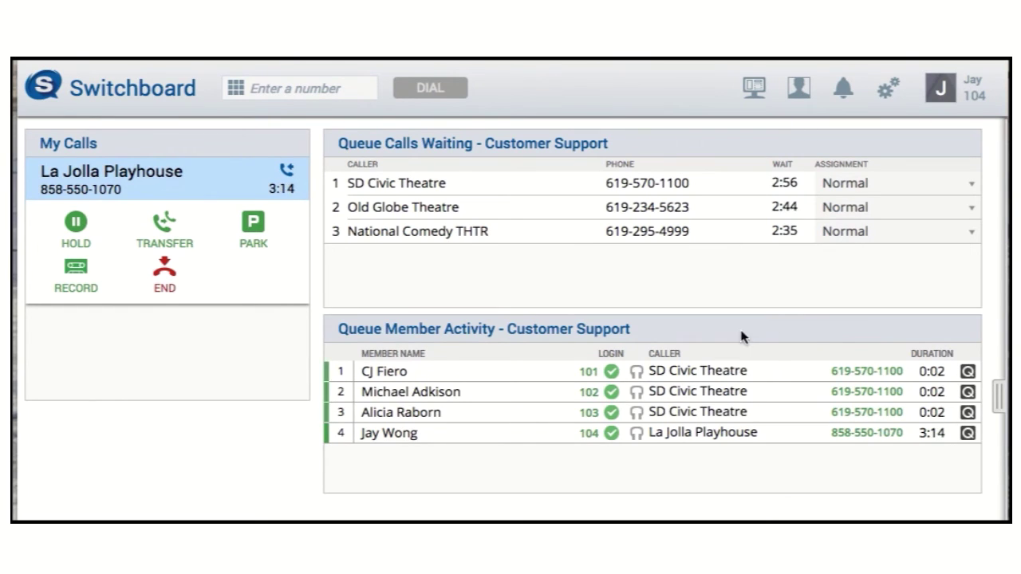
- Log yourself out of the queue and set National Comedy THTR's assignment to Answer Now
click(612, 437)
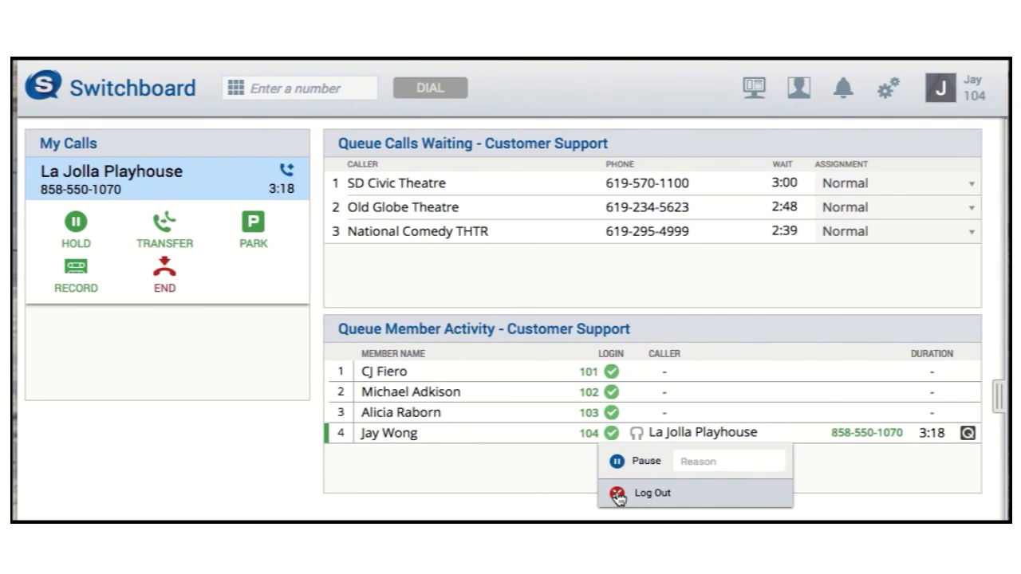
click(618, 494)
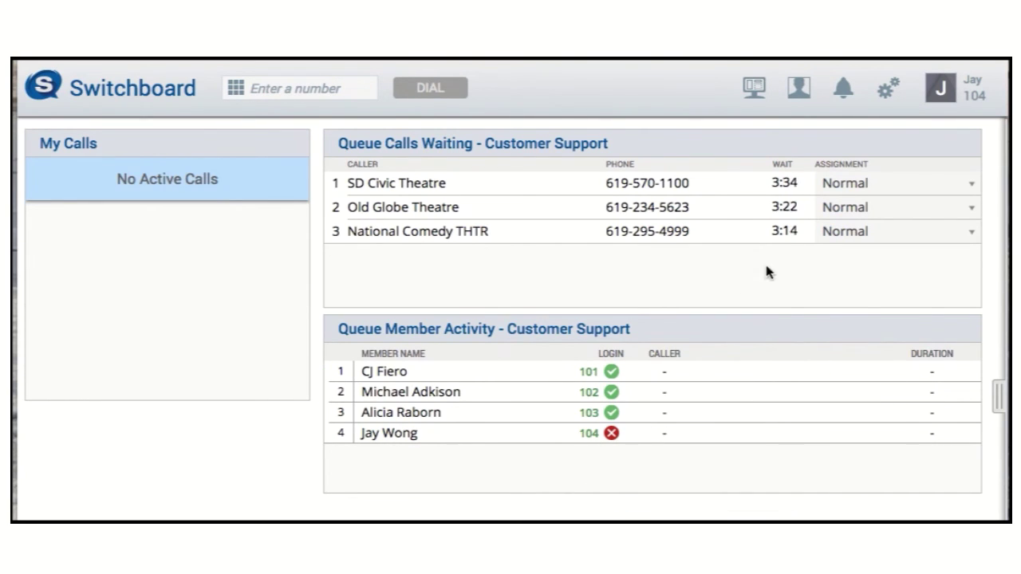
click(844, 233)
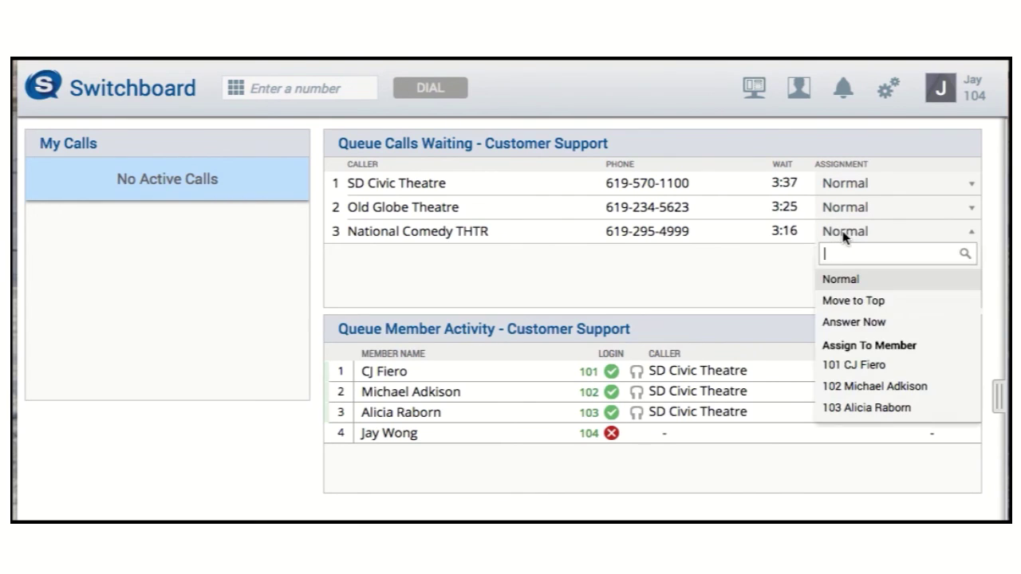
click(850, 321)
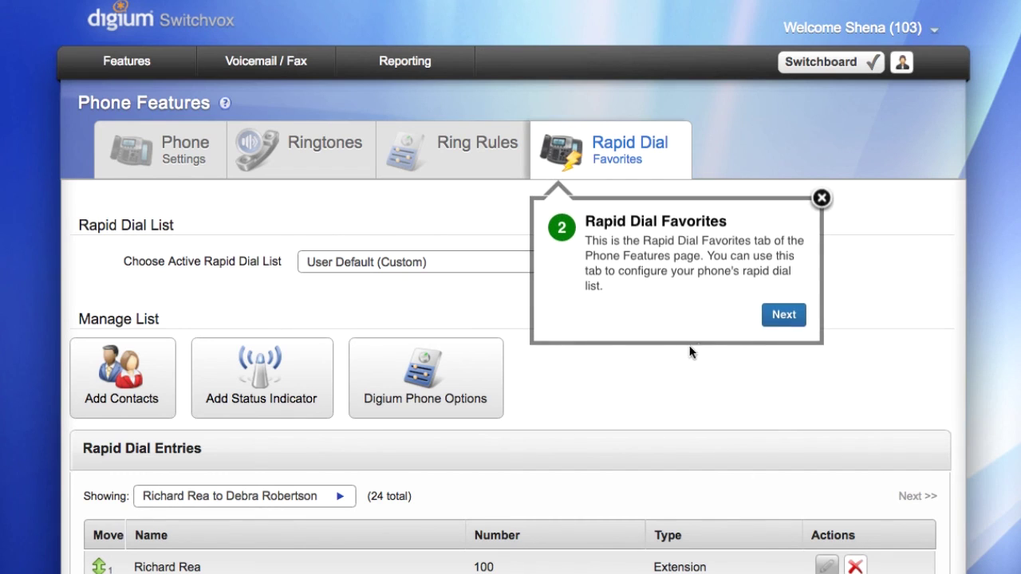
- Advance the Rapid Dial Favorites tour two tips to reach step 4
click(772, 319)
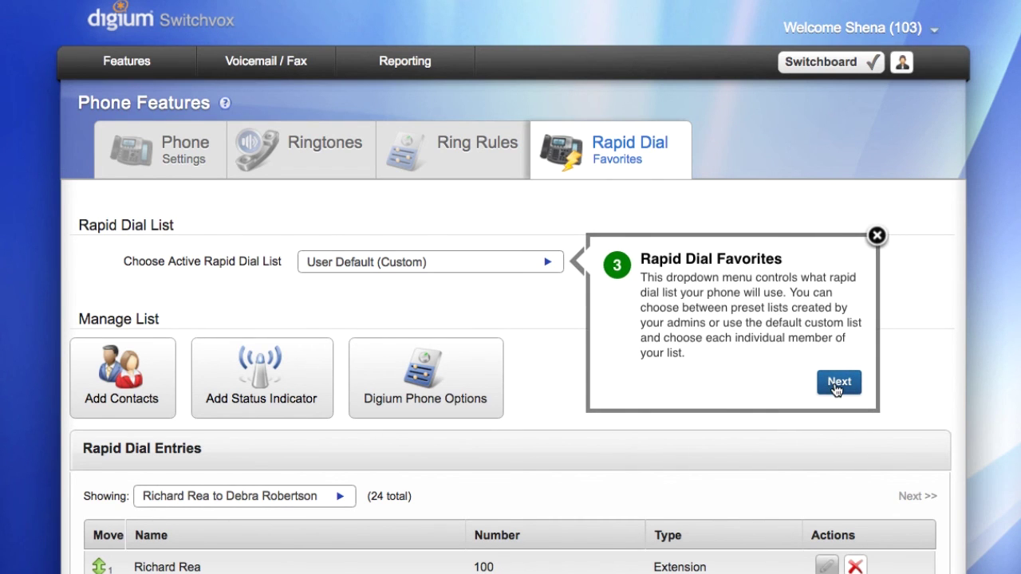
click(836, 389)
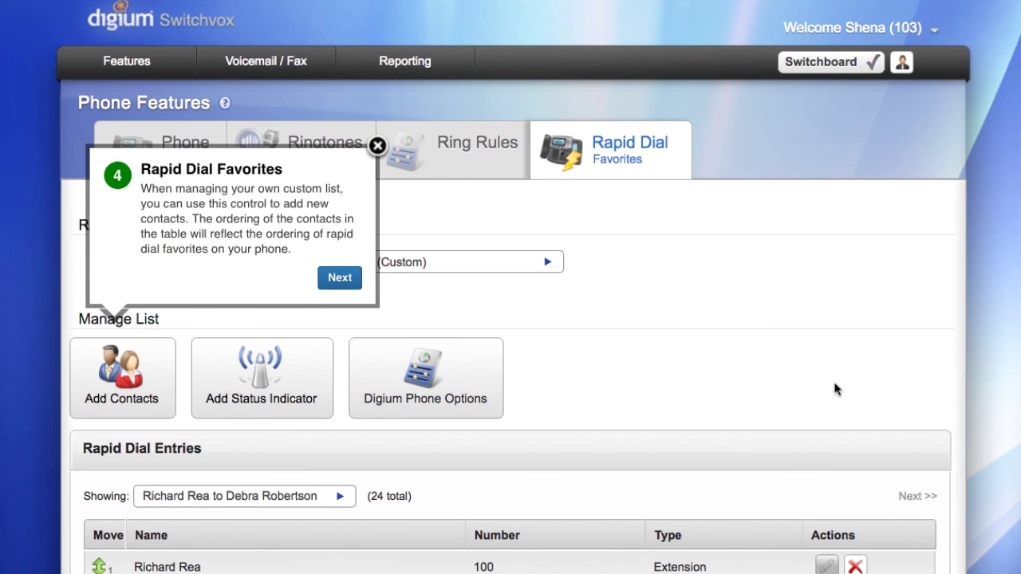